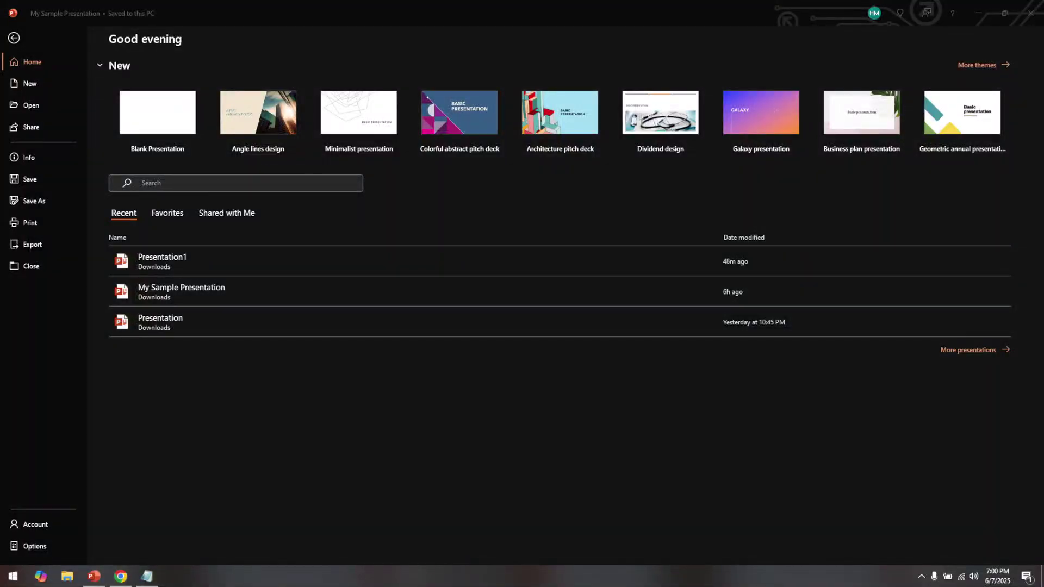
Refocus the PowerPoint window, then open and dismiss the Windows Start menu.
key("alt+Tab")
left_click(323, 405)
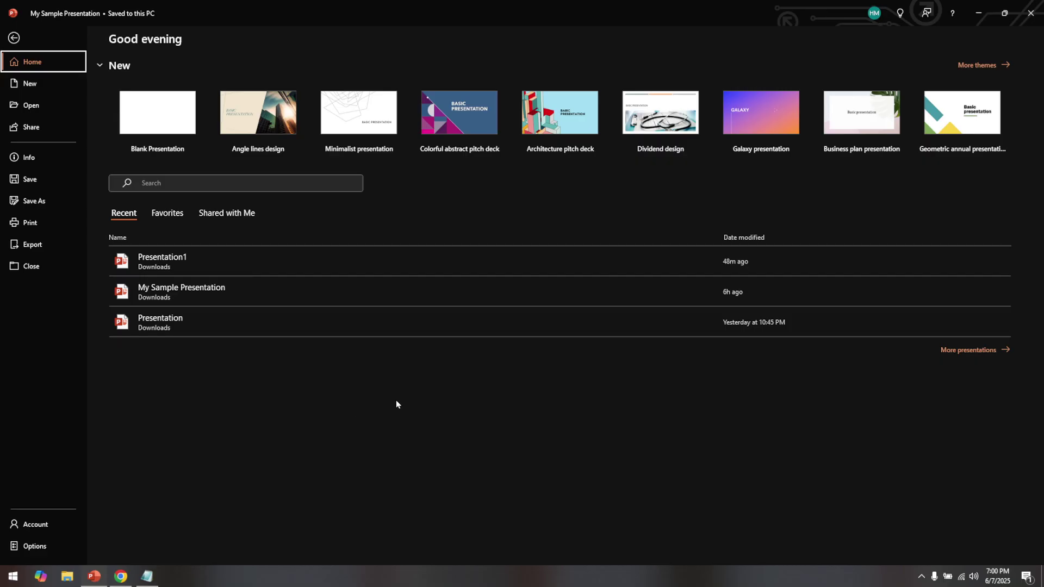
key("super")
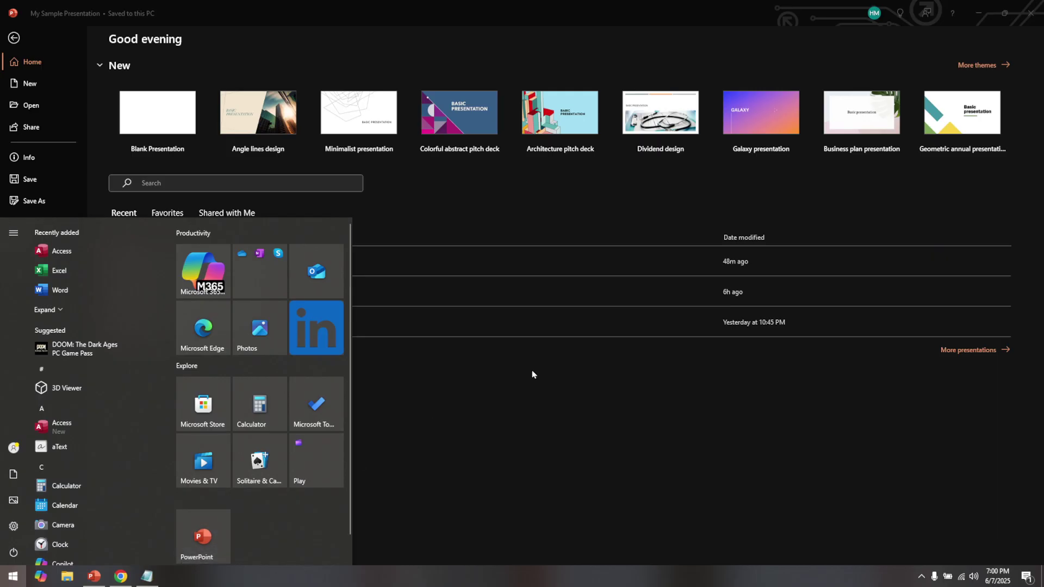
key("Escape")
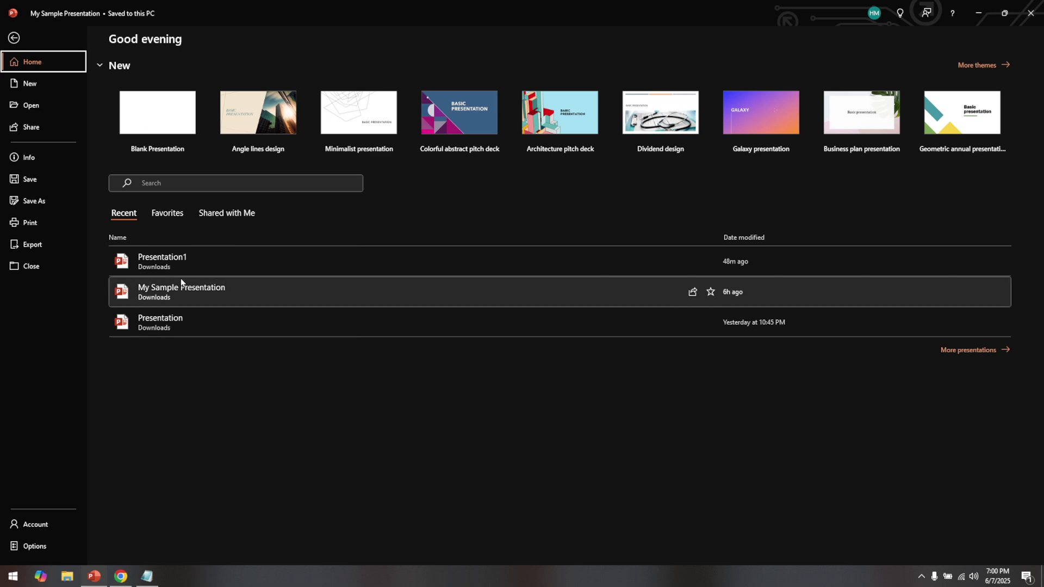
Return to the slides, select blank slide 2, and reopen the File backstage.
left_click(15, 39)
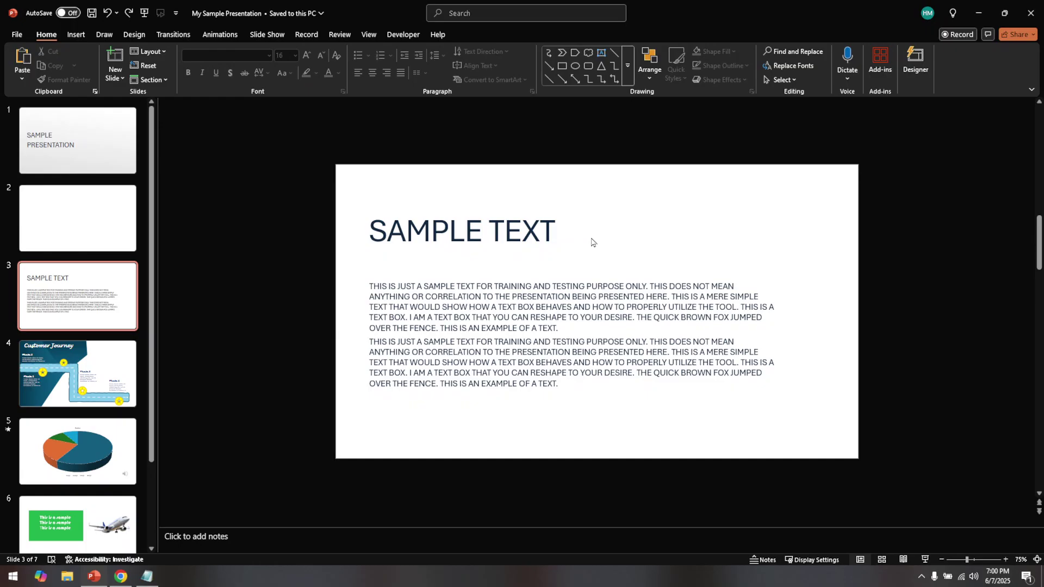
left_click(98, 218)
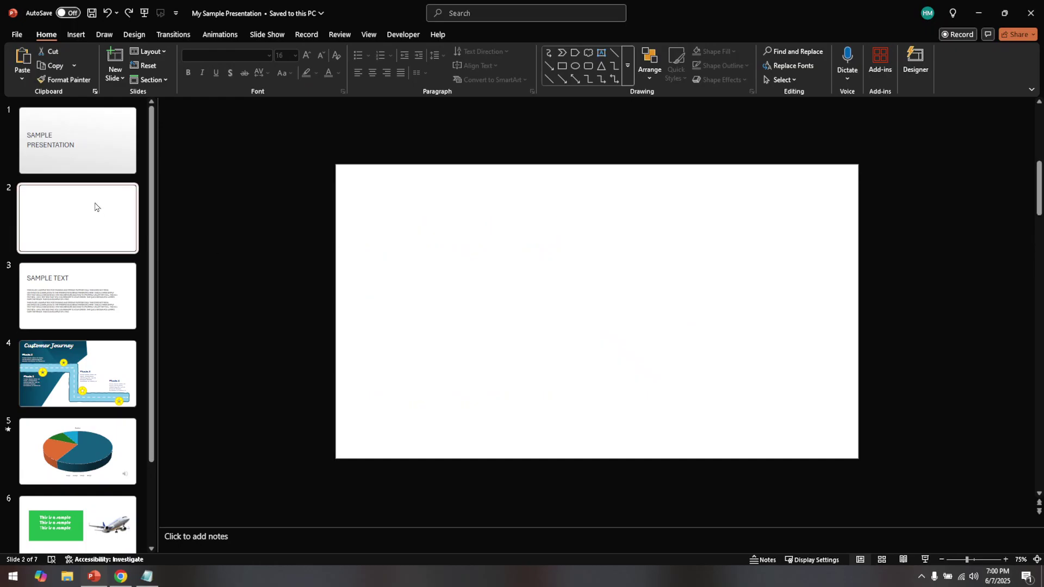
left_click(17, 34)
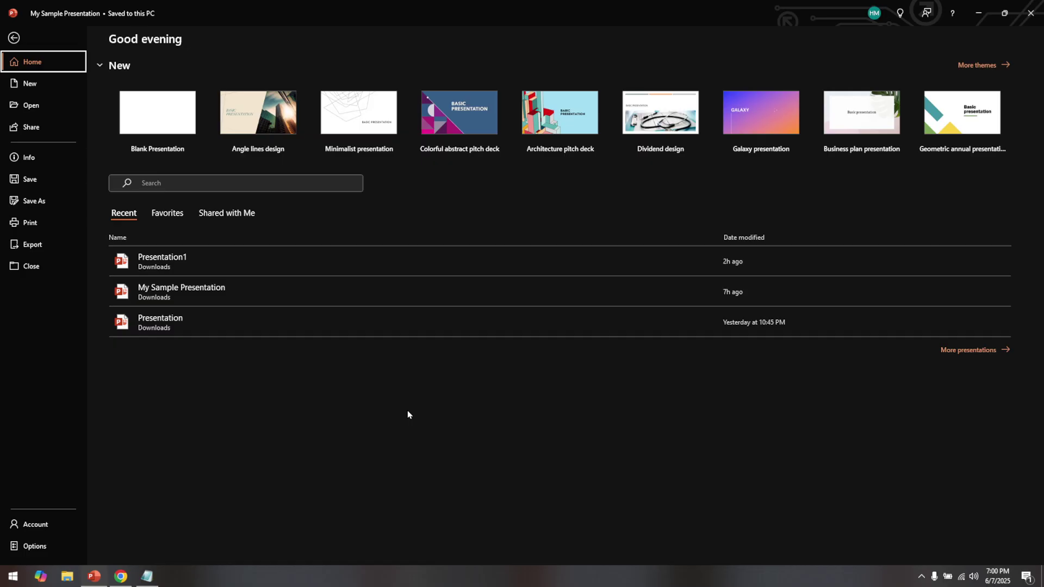
Open PowerPoint Options on the General page from Backstage view.
left_click(36, 547)
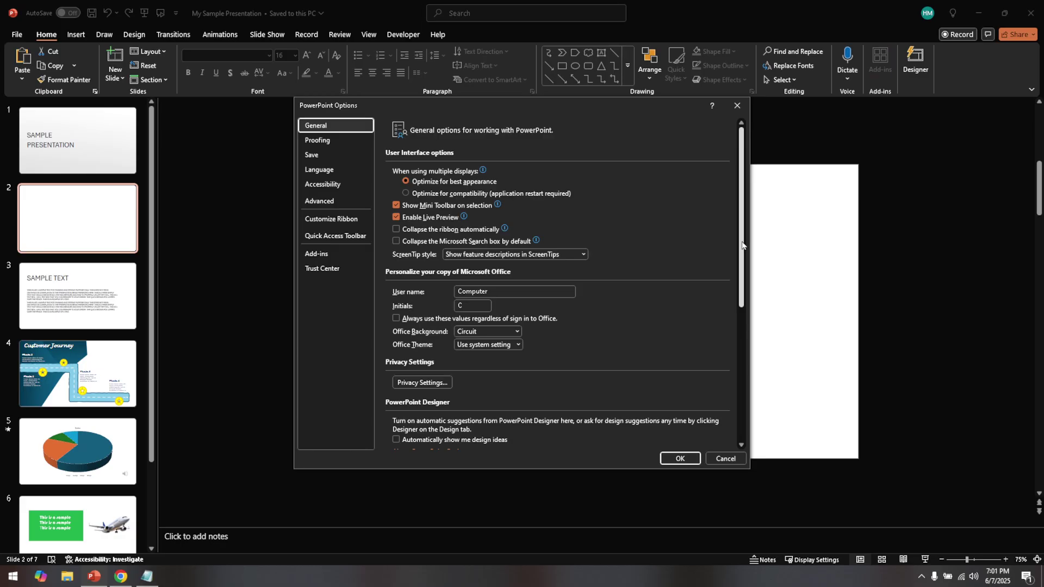
left_click_drag(743, 243, 741, 248)
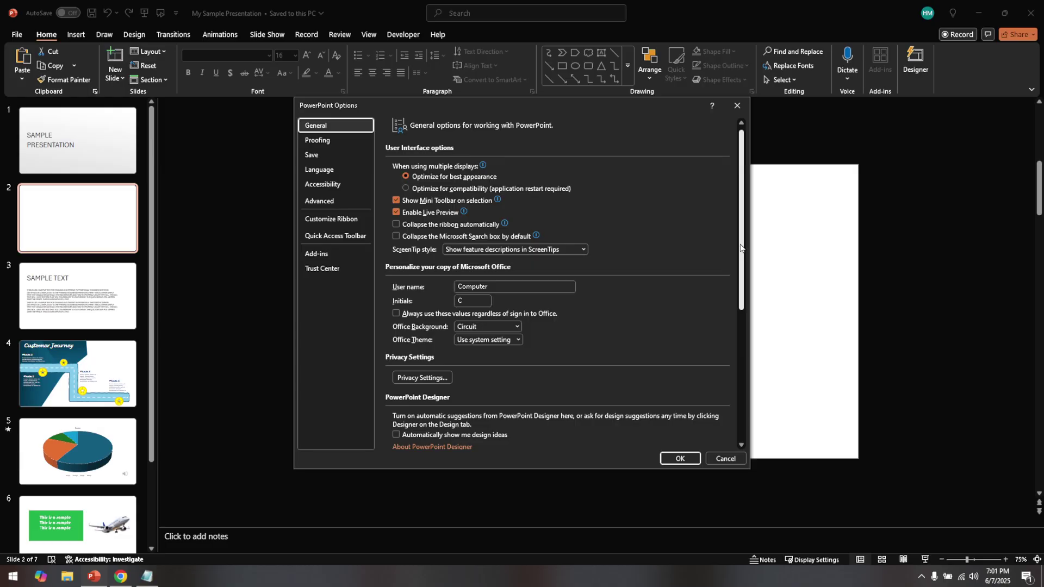
left_click_drag(741, 248, 742, 271)
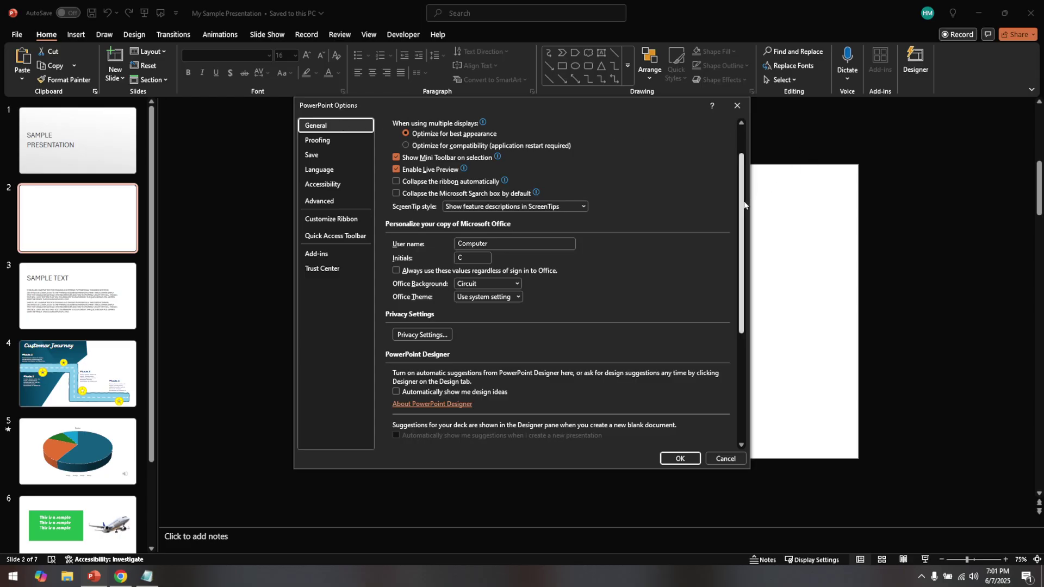
left_click_drag(744, 204, 743, 179)
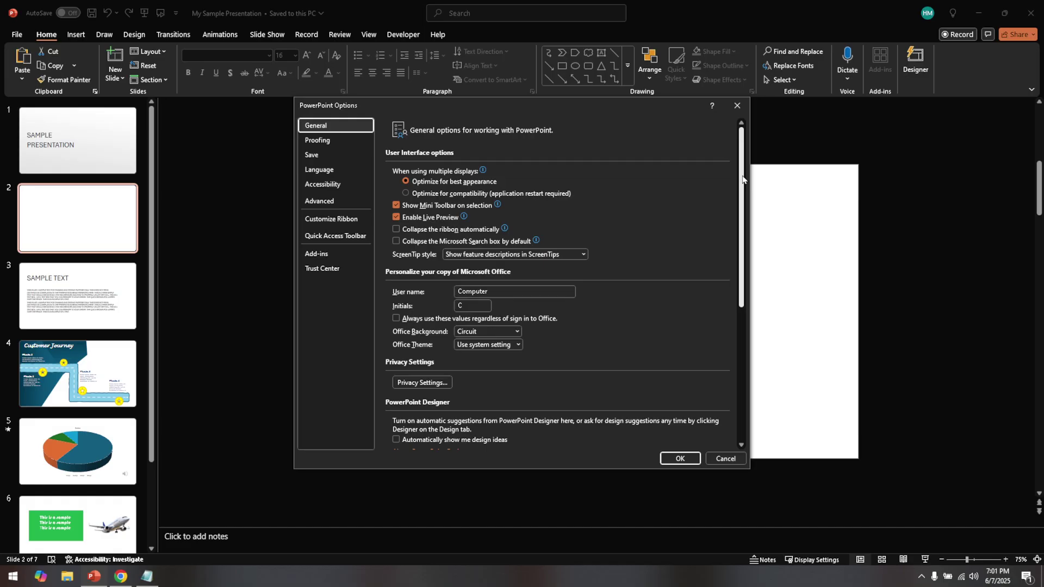
left_click_drag(742, 179, 753, 267)
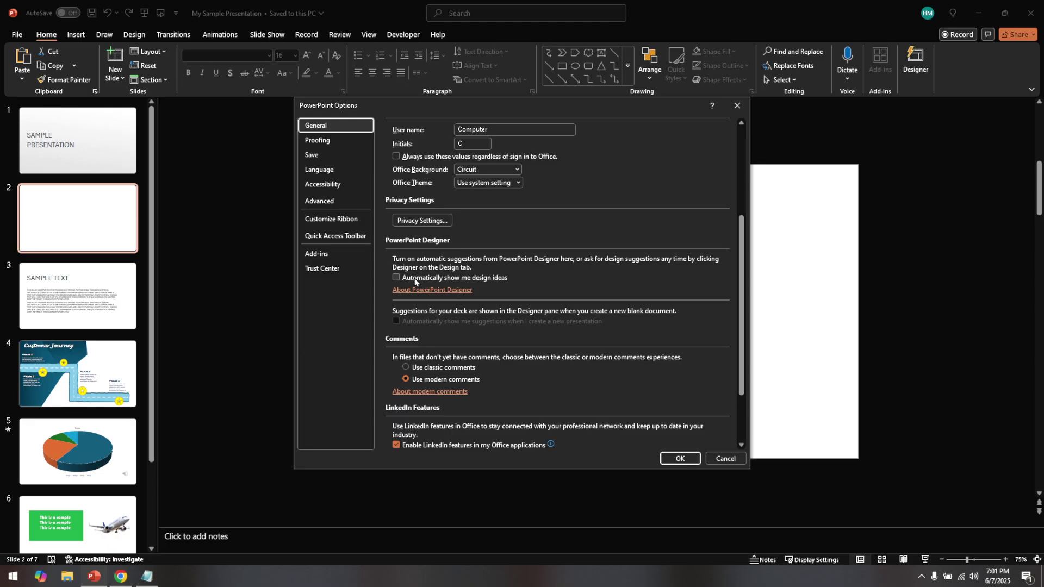
Check 'Automatically show me design ideas' and the new-presentation suggestions option.
left_click(446, 278)
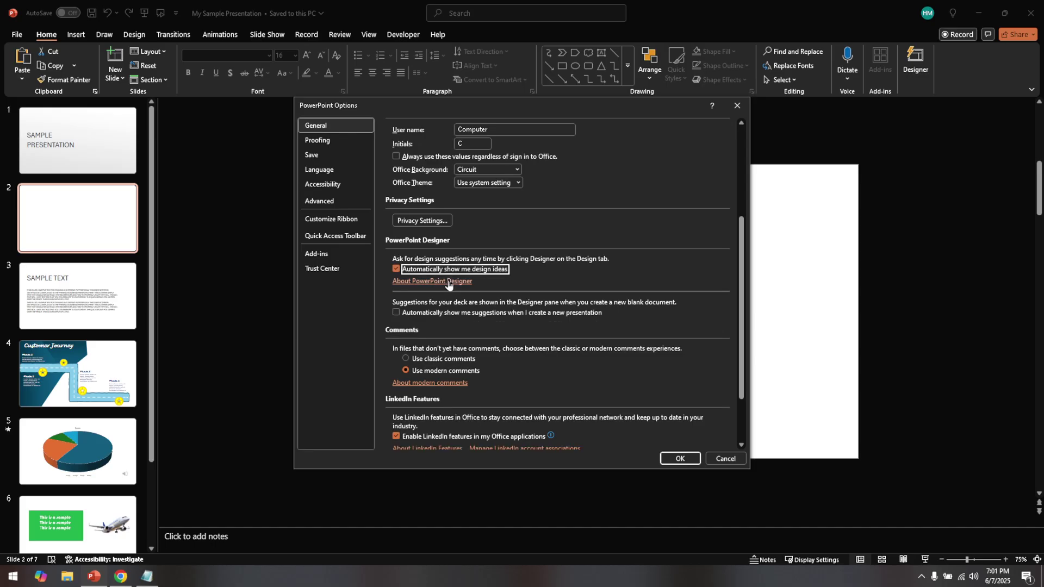
left_click(421, 312)
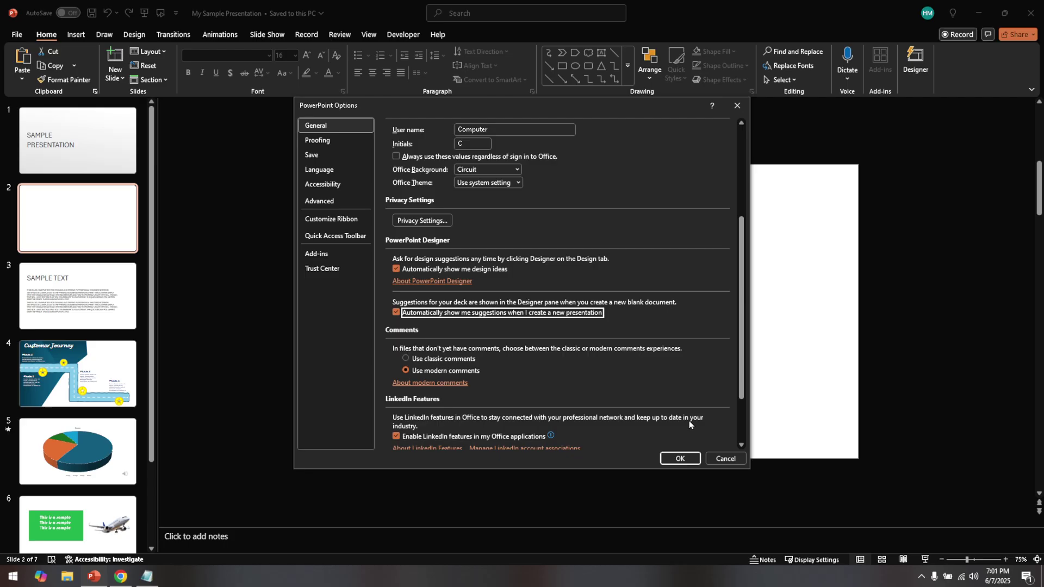
Confirm PowerPoint Options with OK and select the 'Sample Presentation' title slide.
left_click(669, 459)
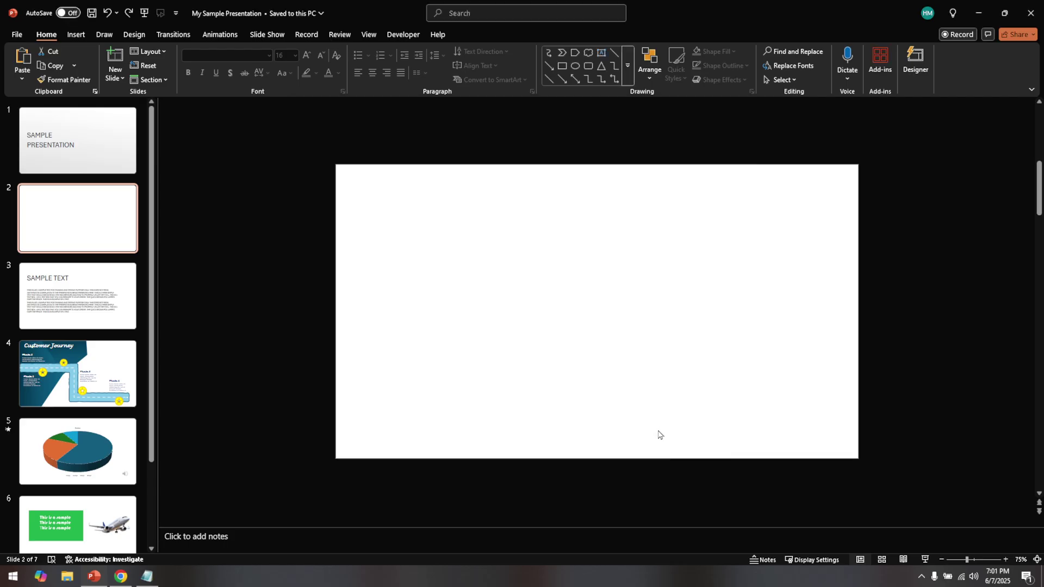
left_click(91, 168)
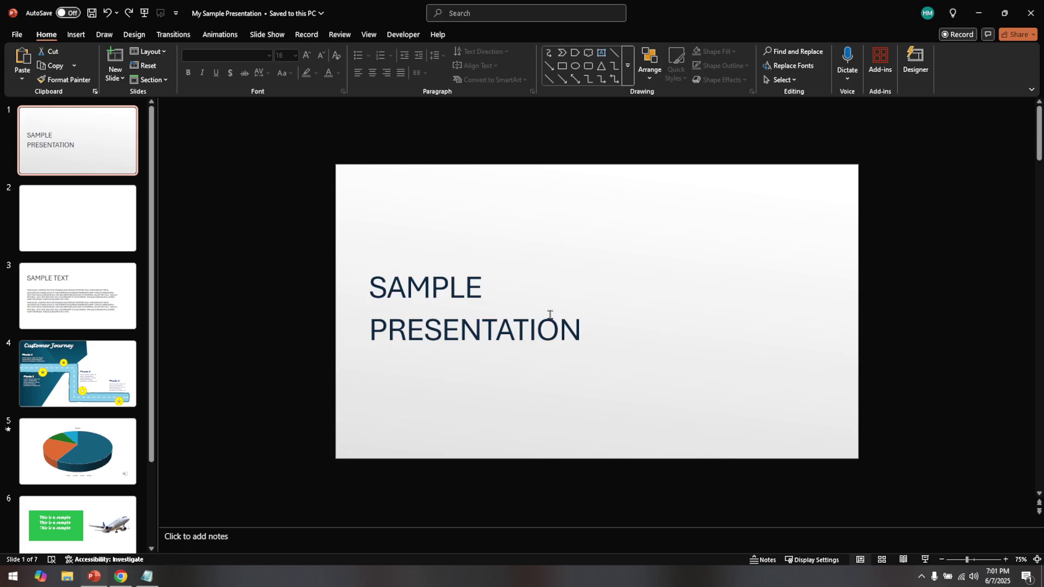